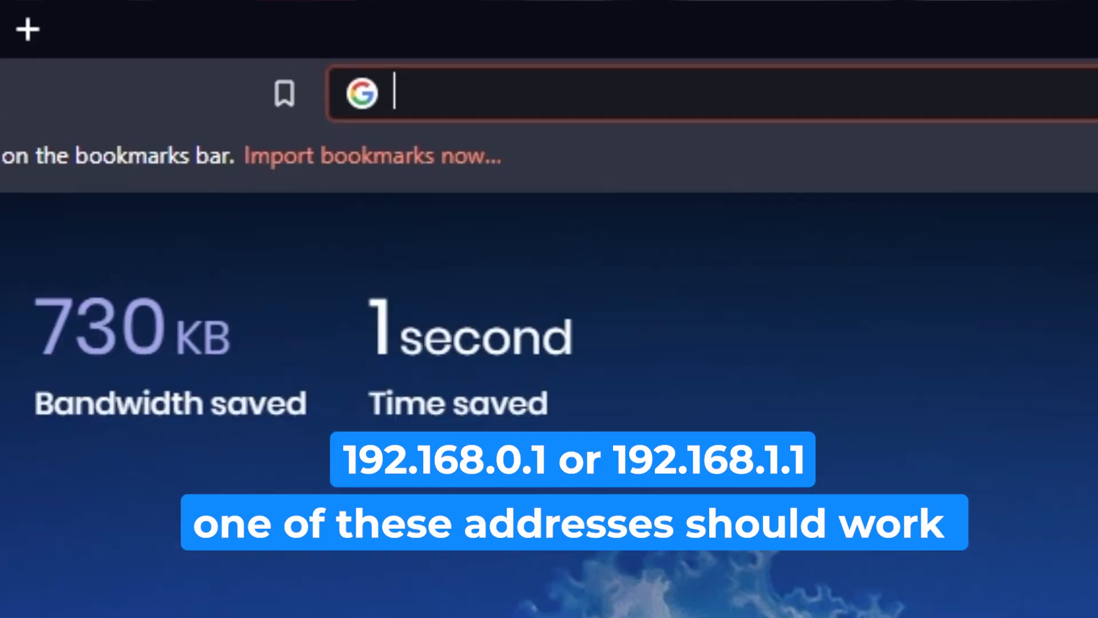
Load the router admin page, trying 192.168.1.1 first and then 192.168.0.1
{"action": "type", "text": "192."}
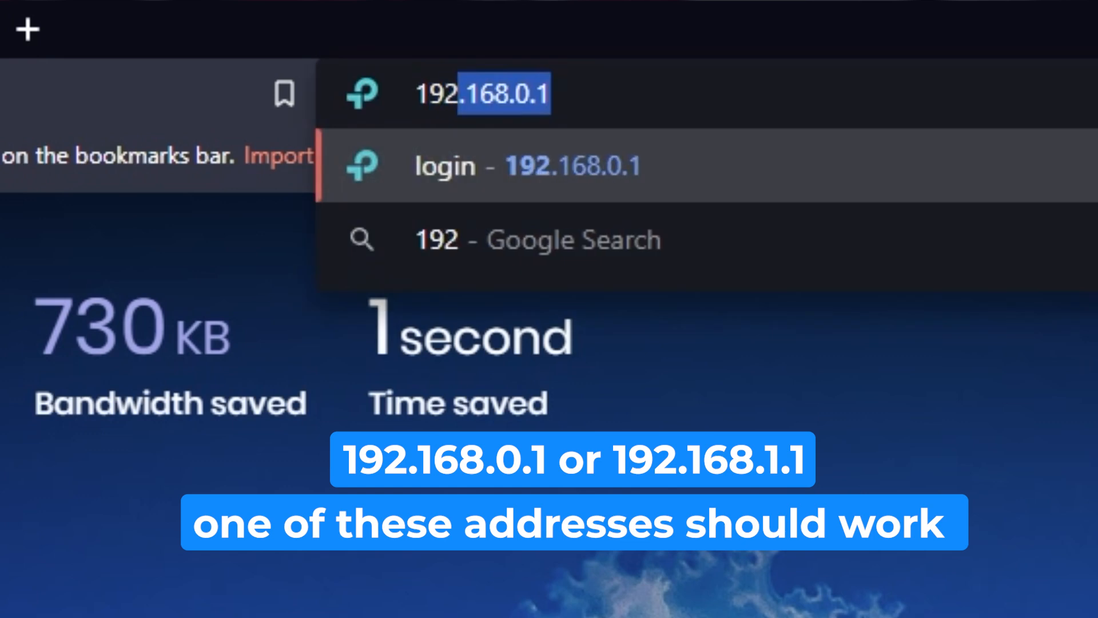
{"action": "type", "text": "1"}
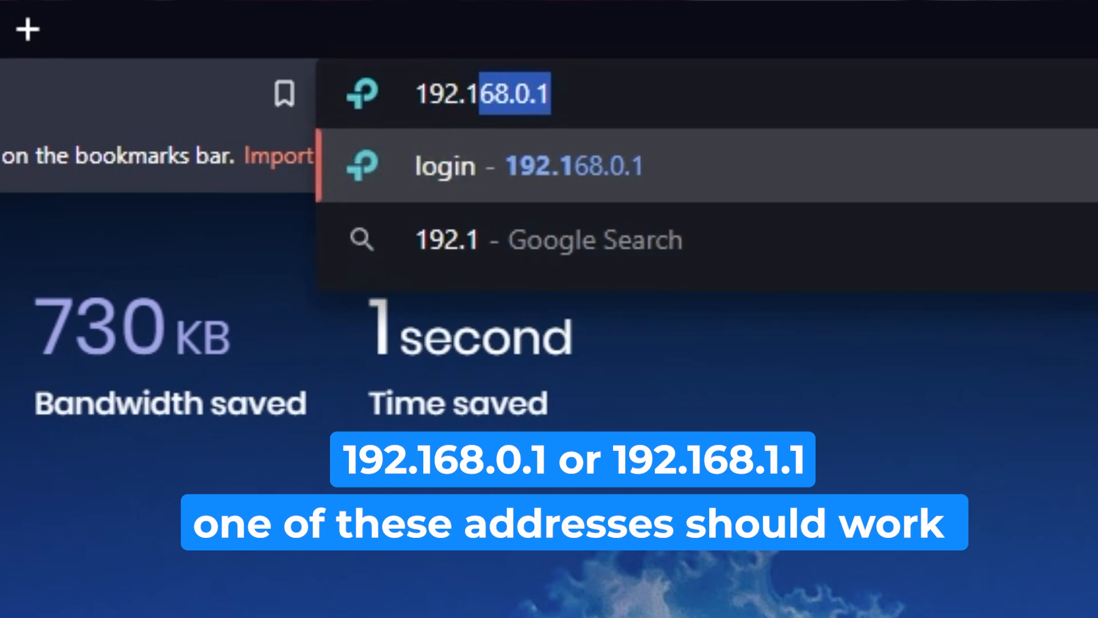
{"action": "type", "text": "68.1.1"}
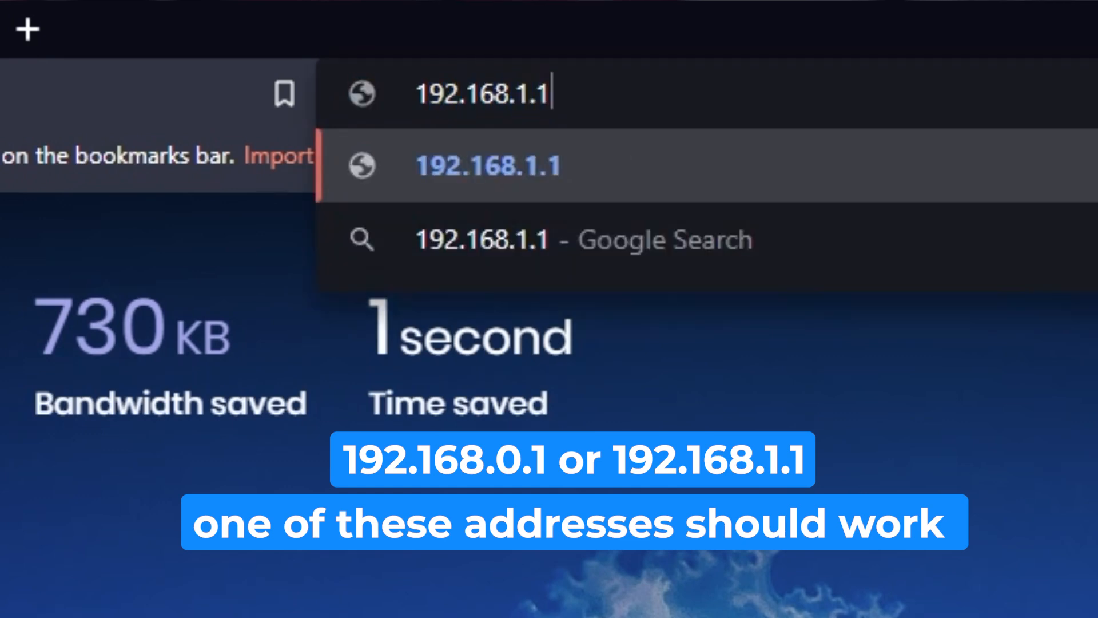
{"action": "key", "text": "Return"}
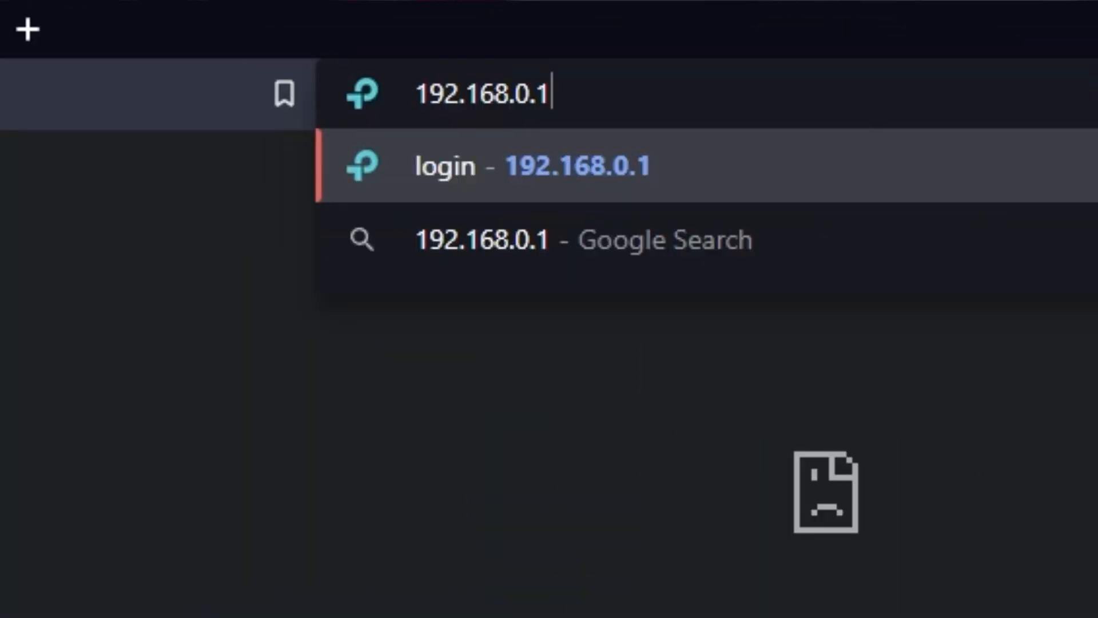
{"action": "key", "text": "Return"}
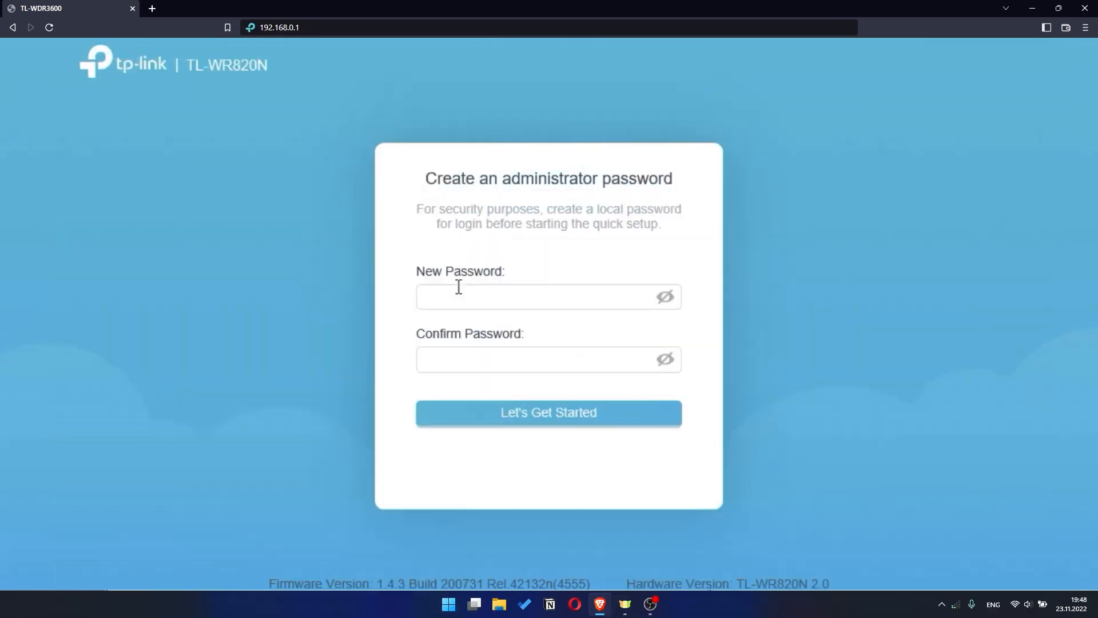
Set and confirm a new administrator password, then begin the quick setup wizard
{"action": "left_click", "coordinate": [458, 289]}
{"action": "type", "text": "••••••••••"}
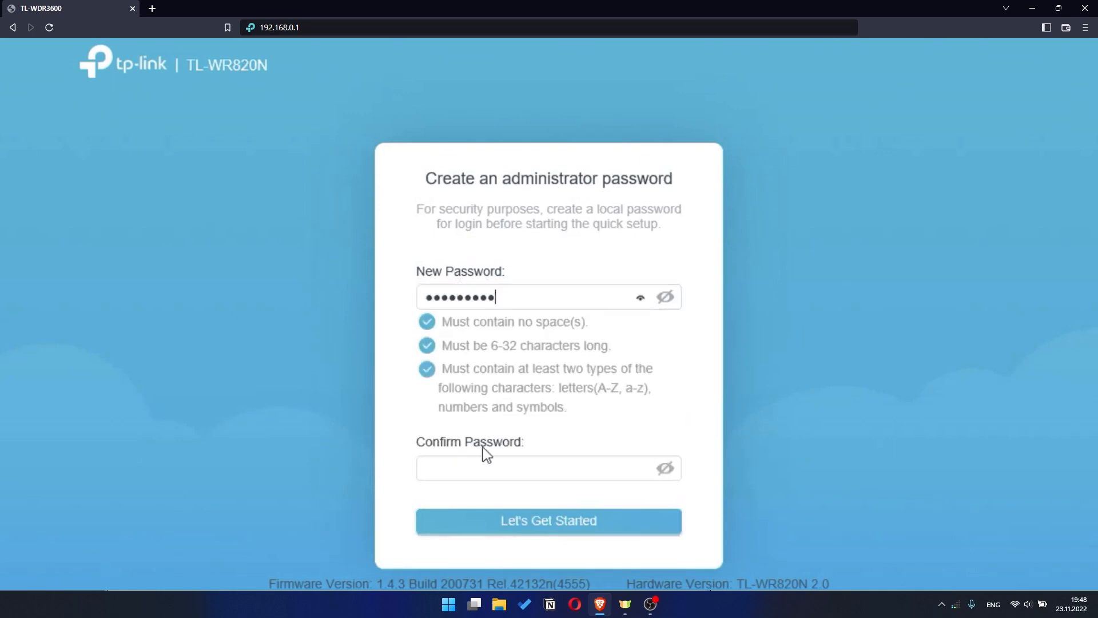
{"action": "left_click", "coordinate": [465, 468]}
{"action": "type", "text": "•••••••"}
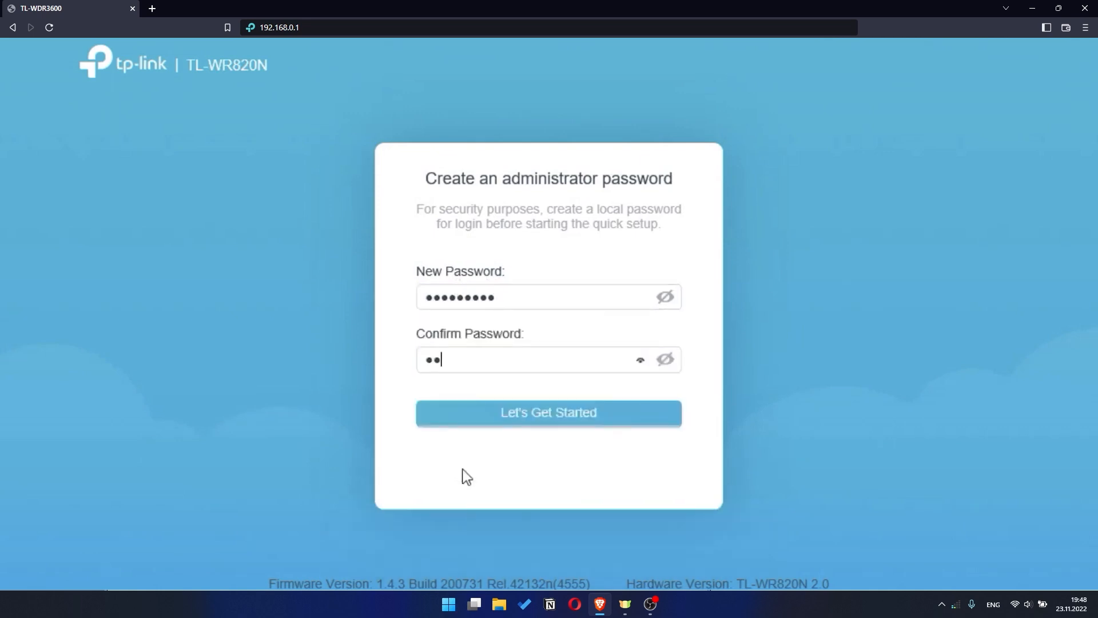
{"action": "type", "text": "•••"}
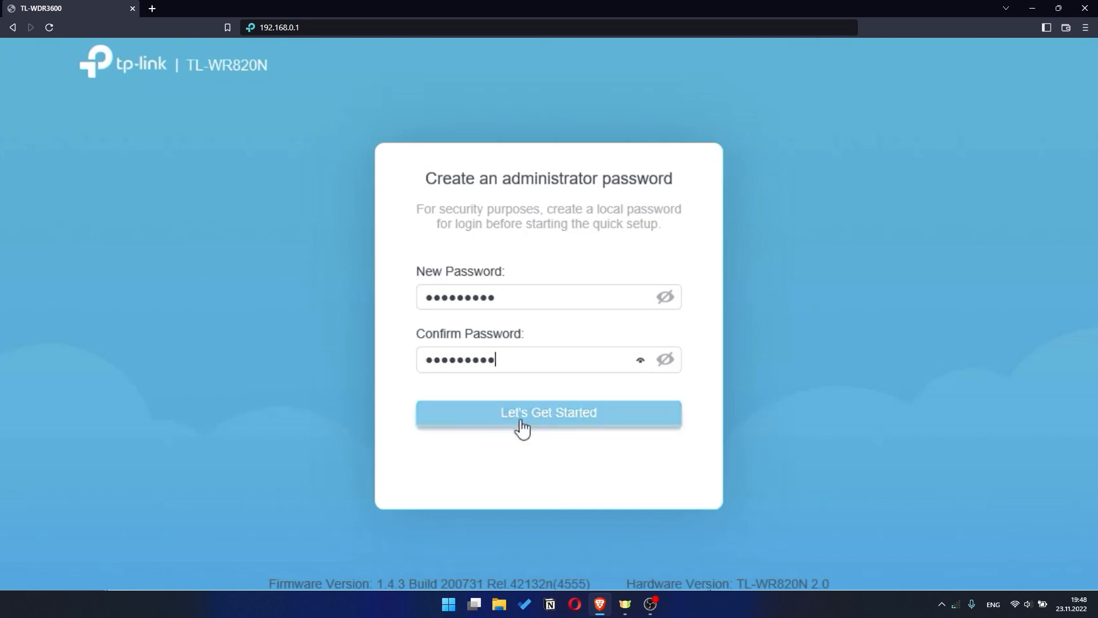
{"action": "left_click", "coordinate": [567, 418]}
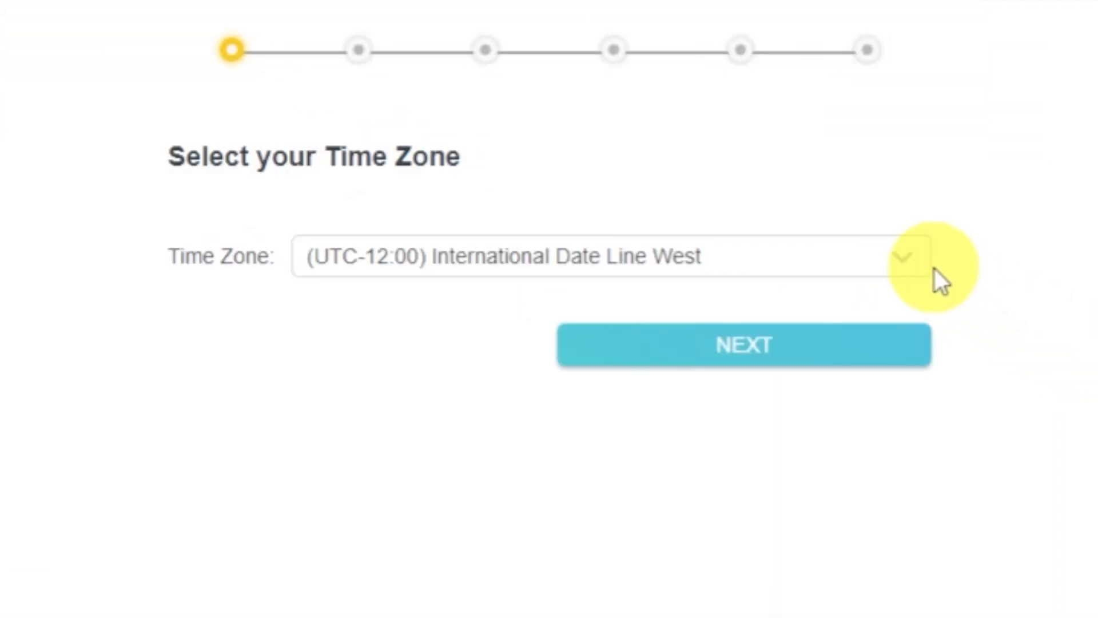
Keep the default time zone and auto-detect Dynamic IP as the internet connection type
{"action": "left_click", "coordinate": [922, 261]}
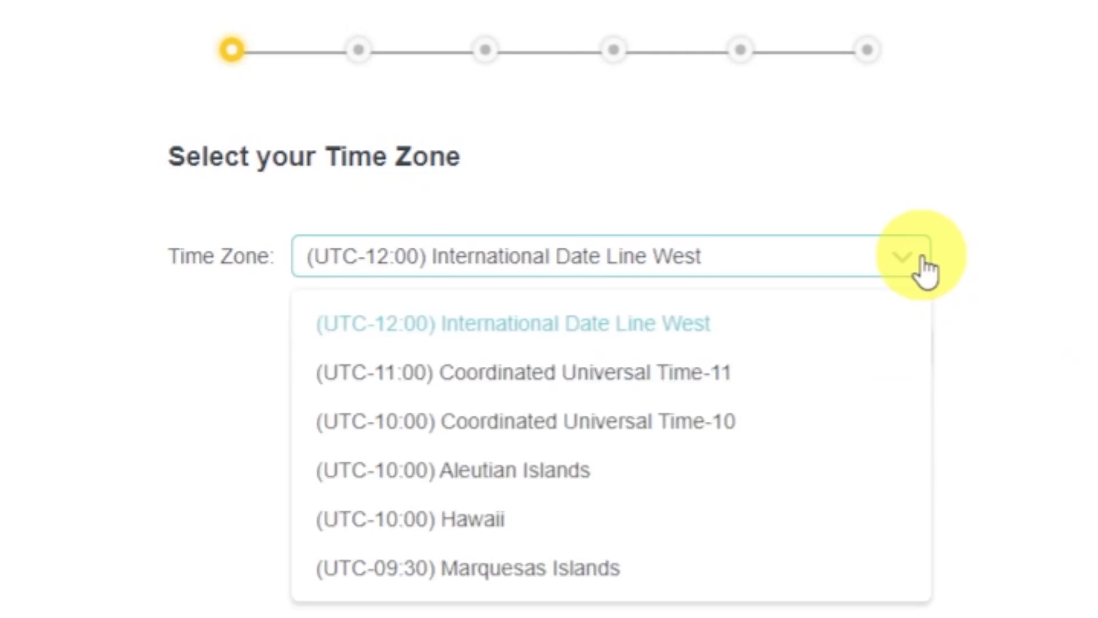
{"action": "left_click", "coordinate": [922, 260]}
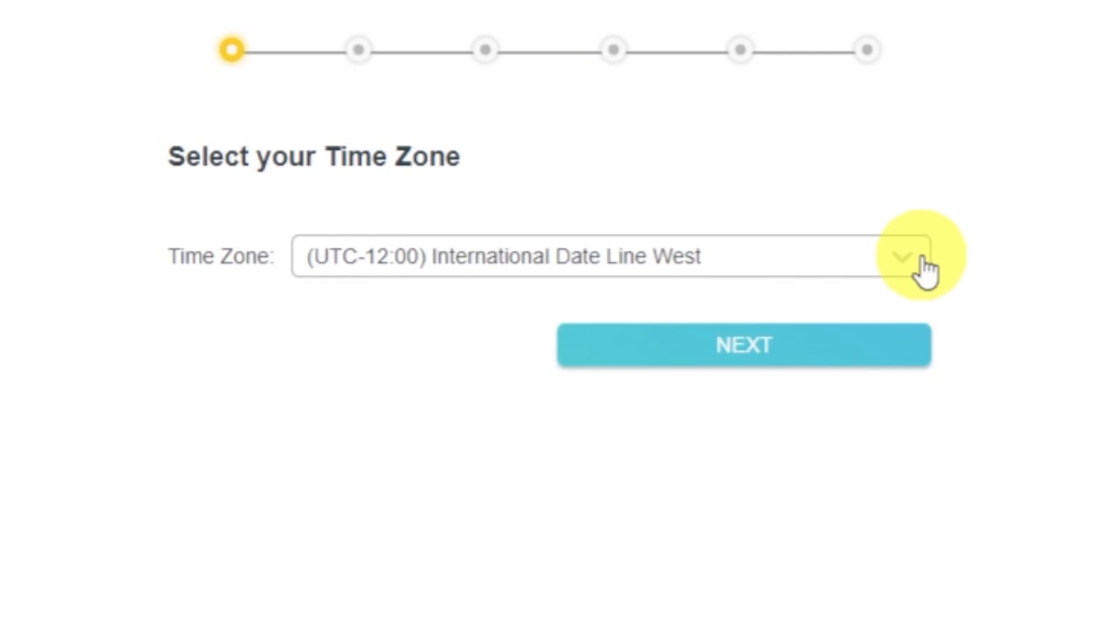
{"action": "left_click", "coordinate": [889, 349]}
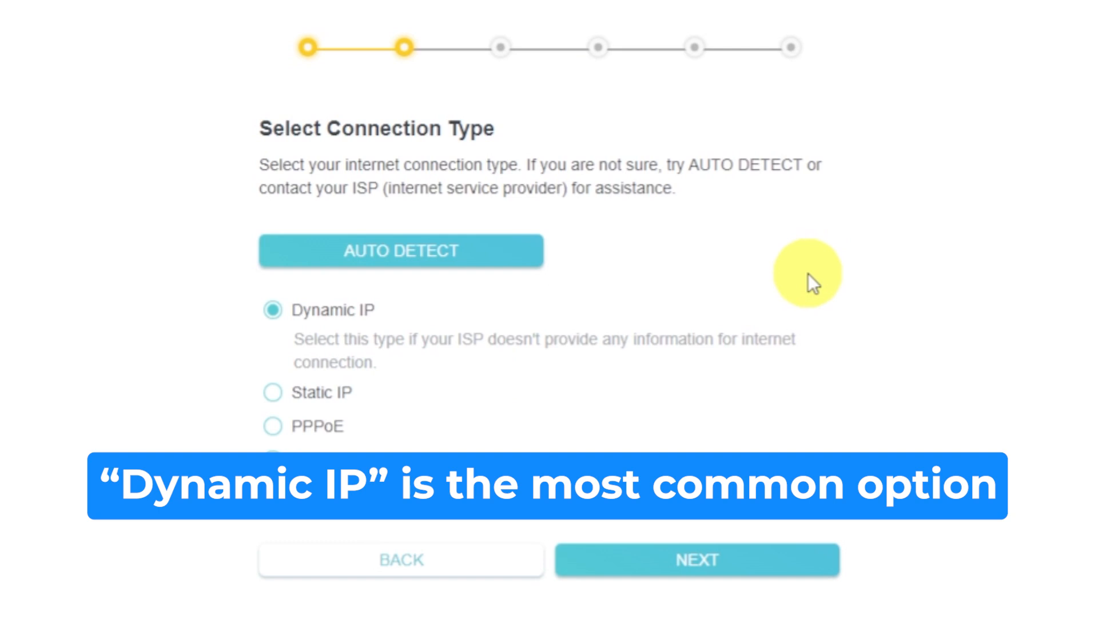
{"action": "left_click", "coordinate": [498, 250]}
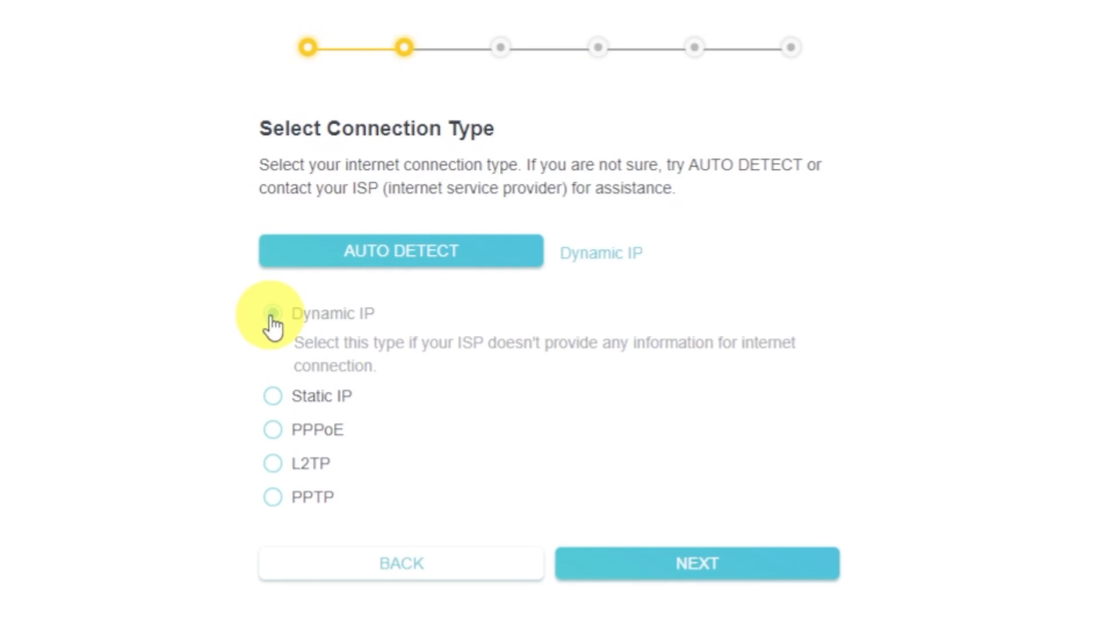
{"action": "left_click", "coordinate": [763, 569]}
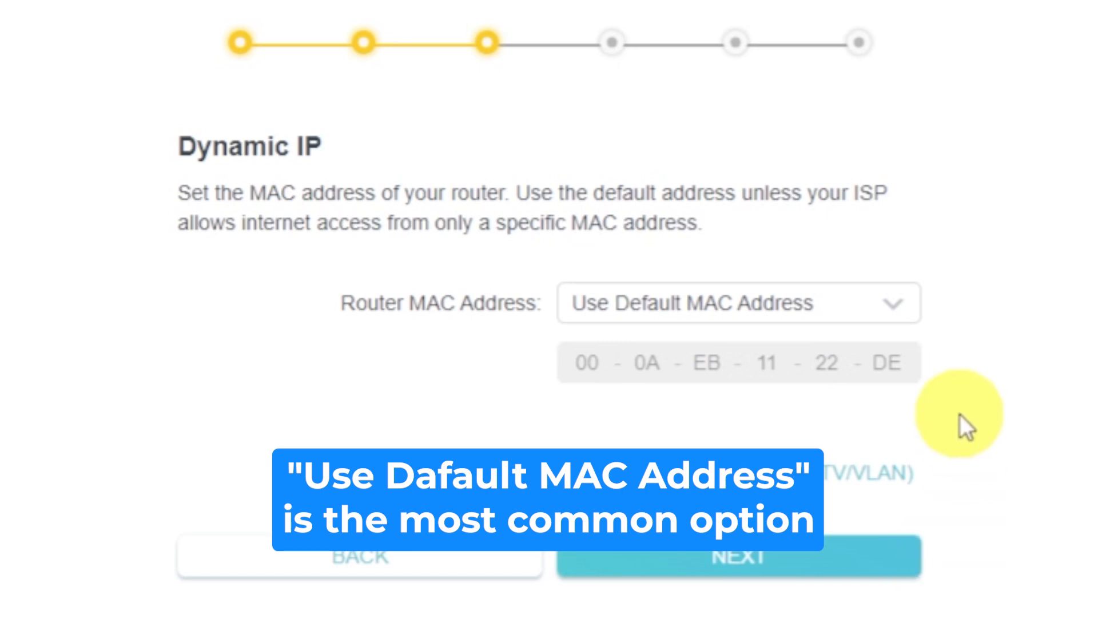
Keep Use Default MAC Address for the router MAC and proceed to wireless settings
{"action": "left_click", "coordinate": [906, 316]}
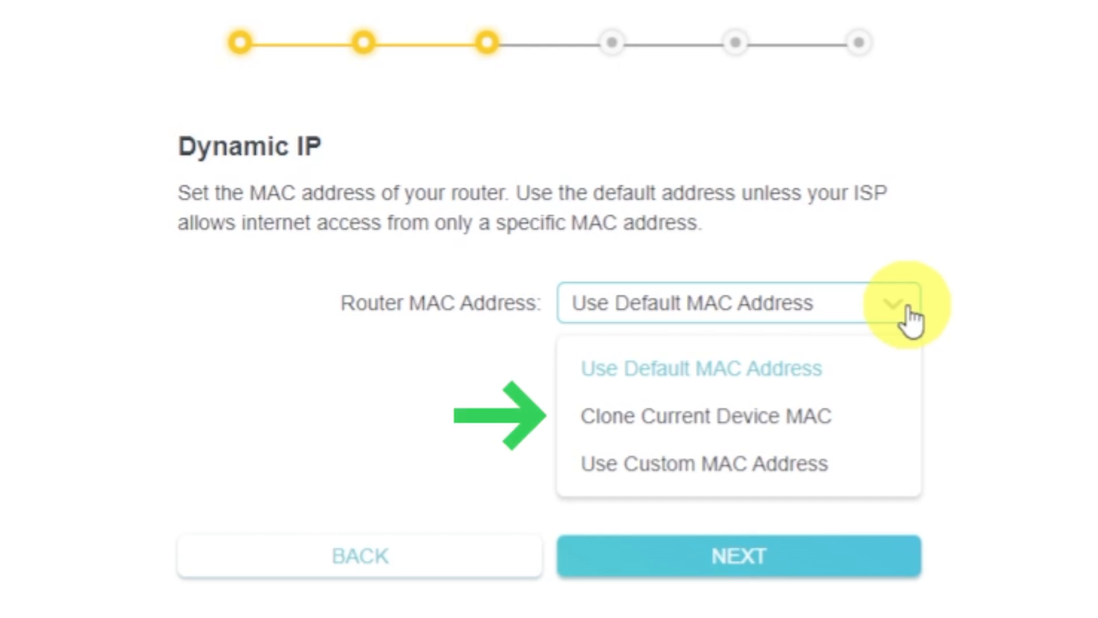
{"action": "left_click", "coordinate": [910, 312]}
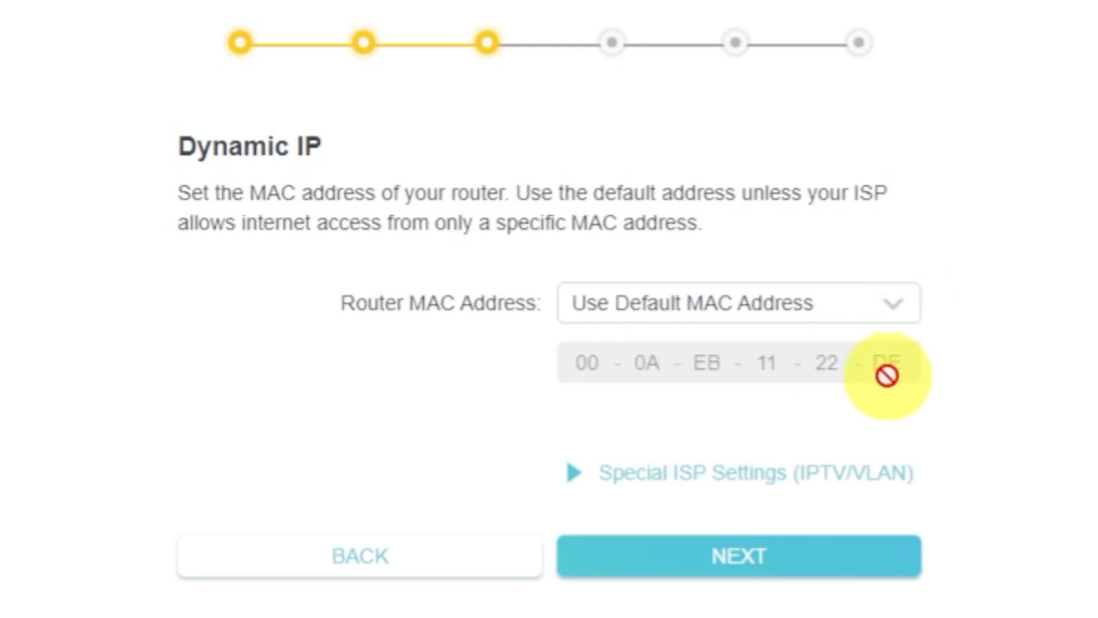
{"action": "left_click", "coordinate": [861, 560]}
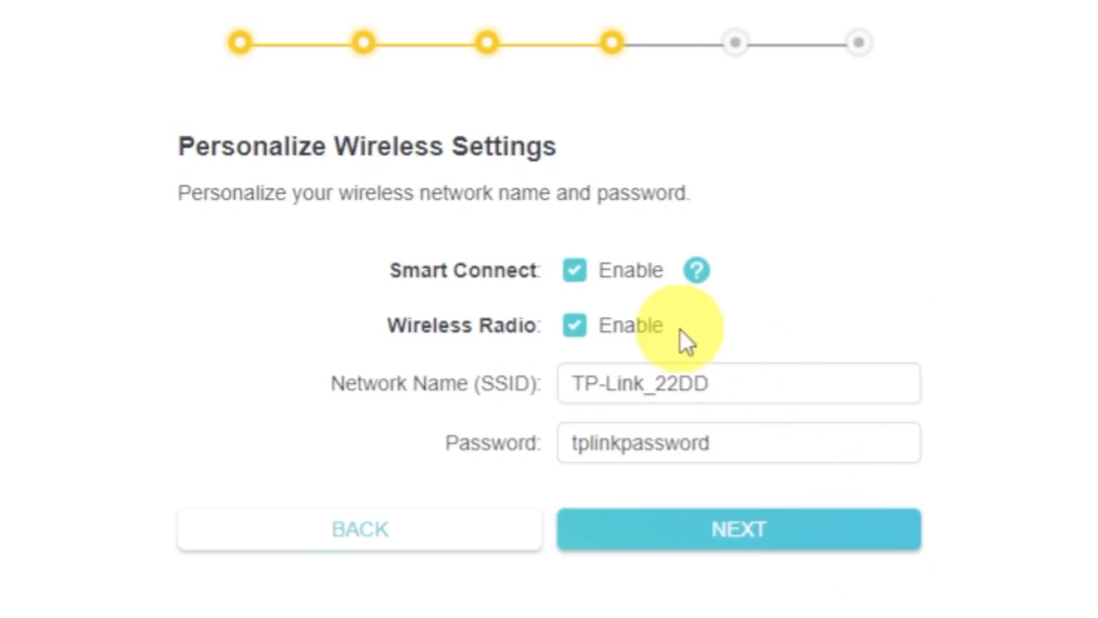
Enable Wireless Radio, keeping network name TP-Link_22DD and its default password
{"action": "left_click", "coordinate": [576, 325]}
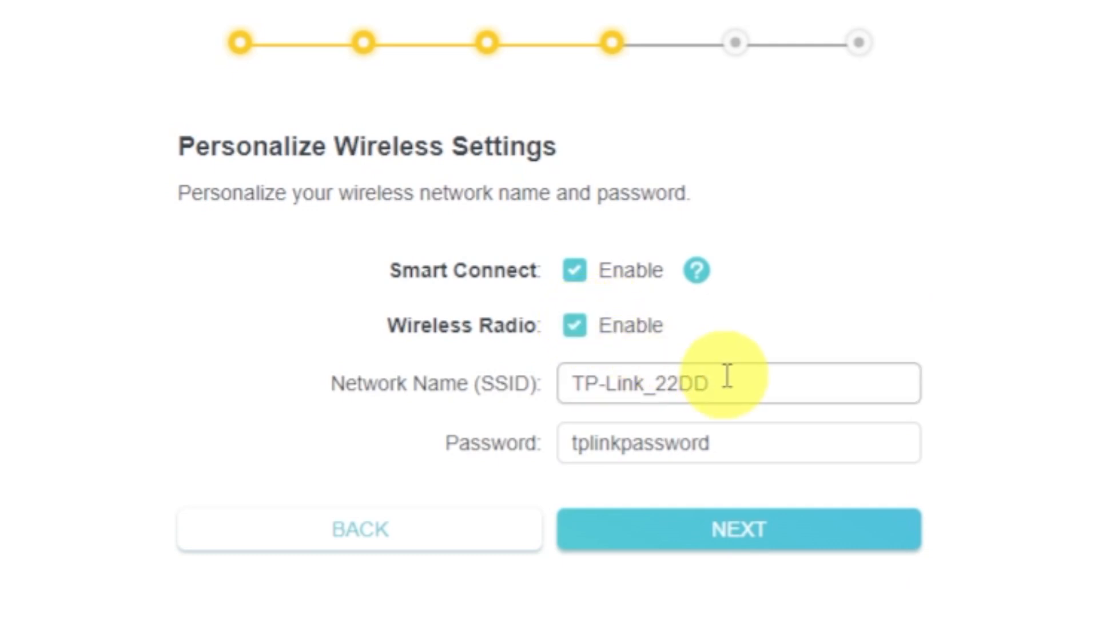
{"action": "left_click", "coordinate": [787, 387]}
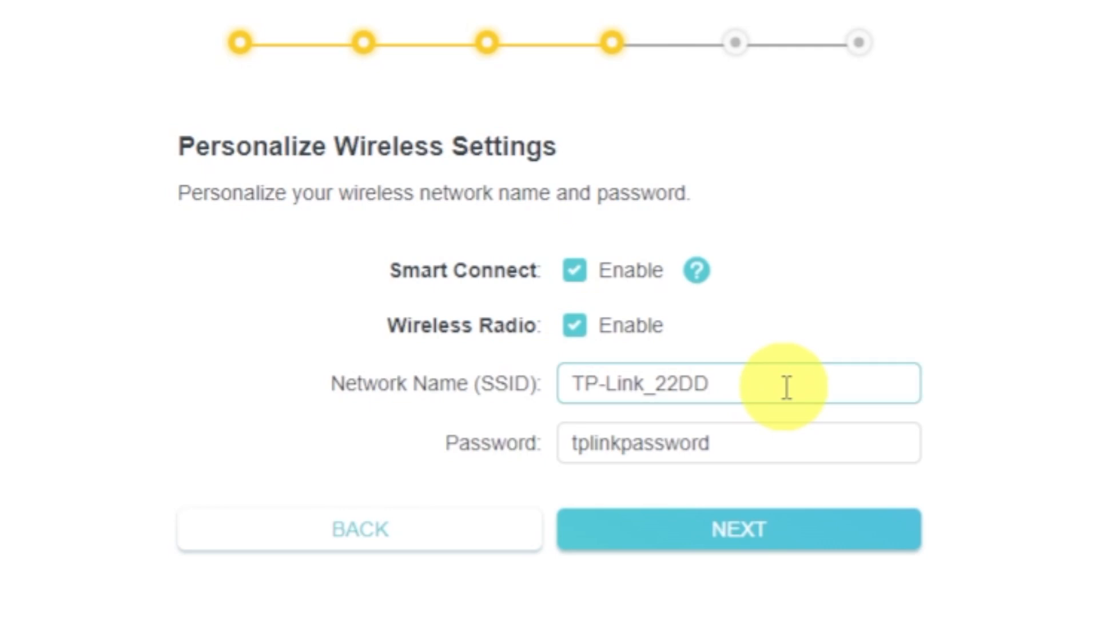
{"action": "left_click", "coordinate": [779, 442]}
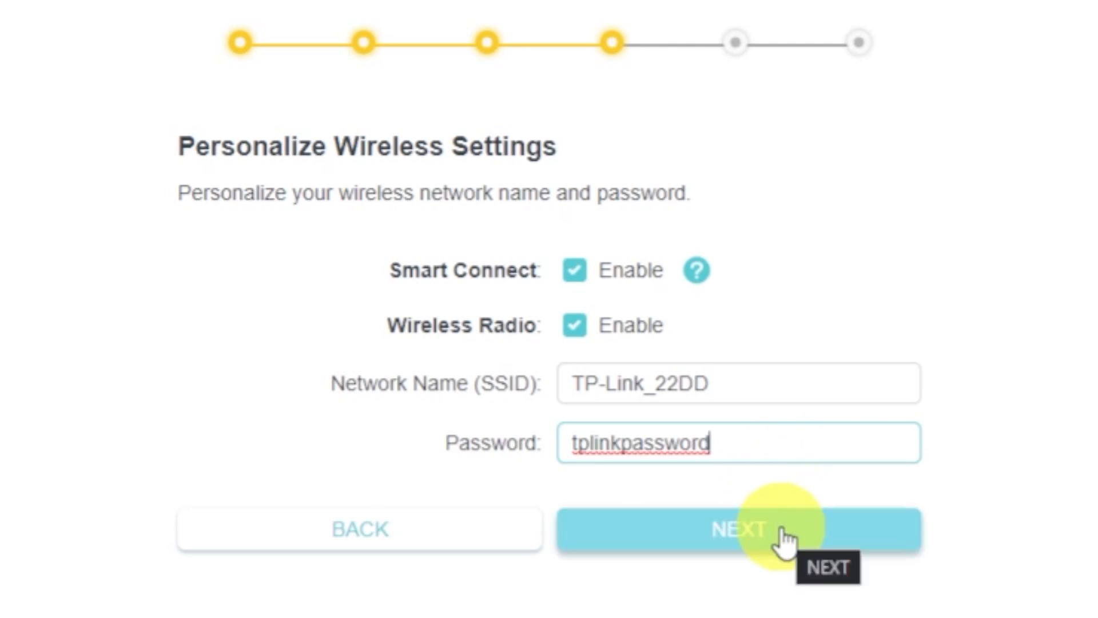
{"action": "left_click", "coordinate": [782, 530]}
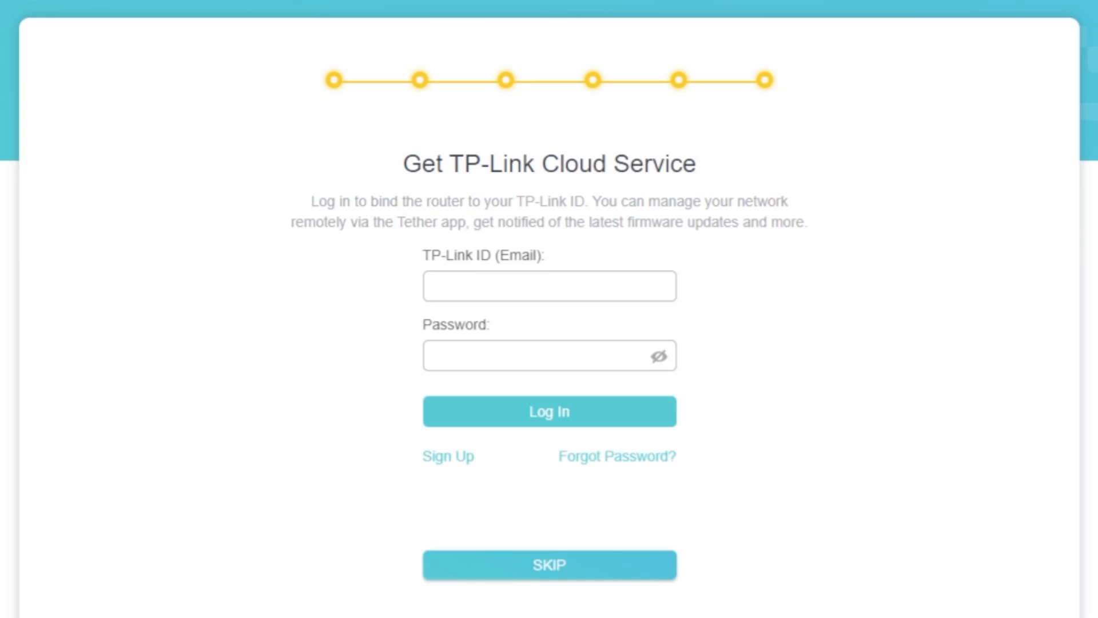
Skip TP-Link Cloud sign-in, accept the setup summary, and skip the no-internet check
{"action": "left_click", "coordinate": [548, 572]}
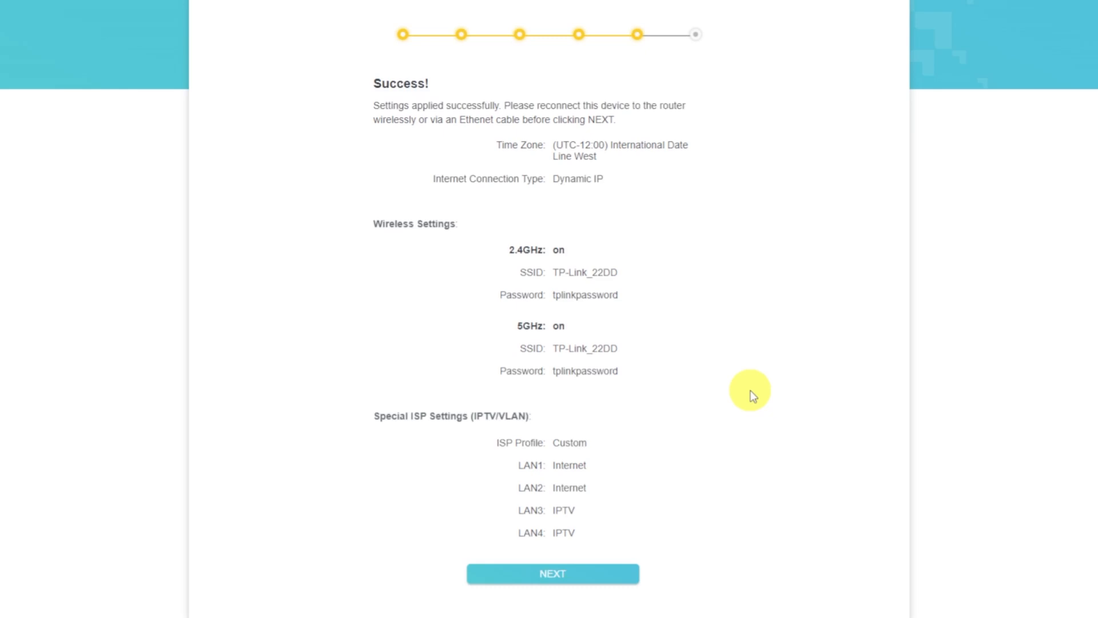
{"action": "left_click", "coordinate": [614, 570]}
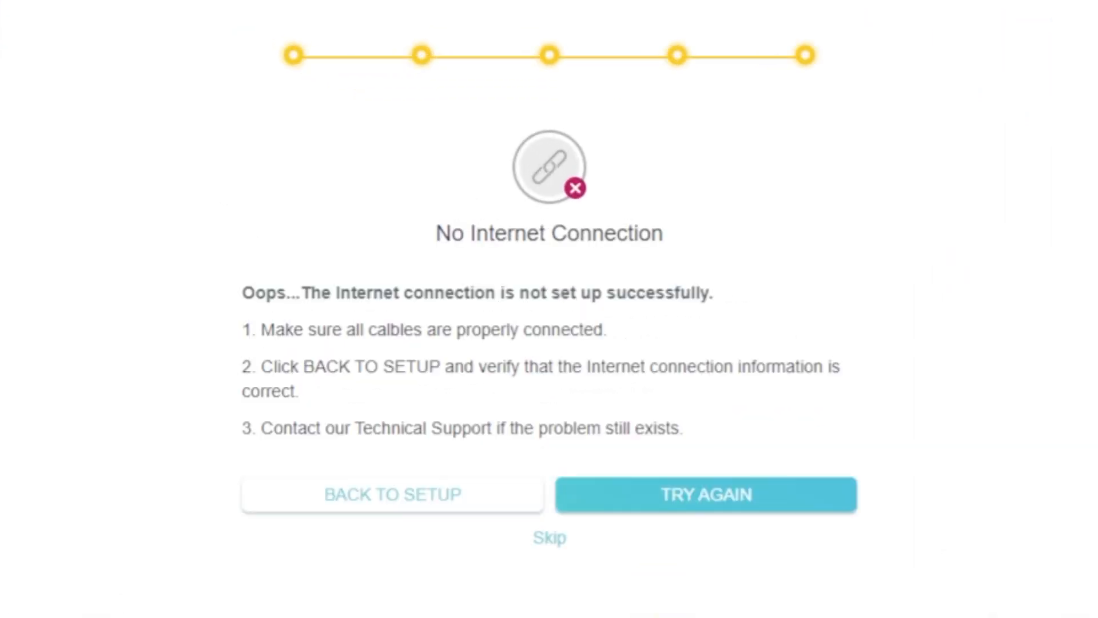
{"action": "left_click", "coordinate": [556, 537]}
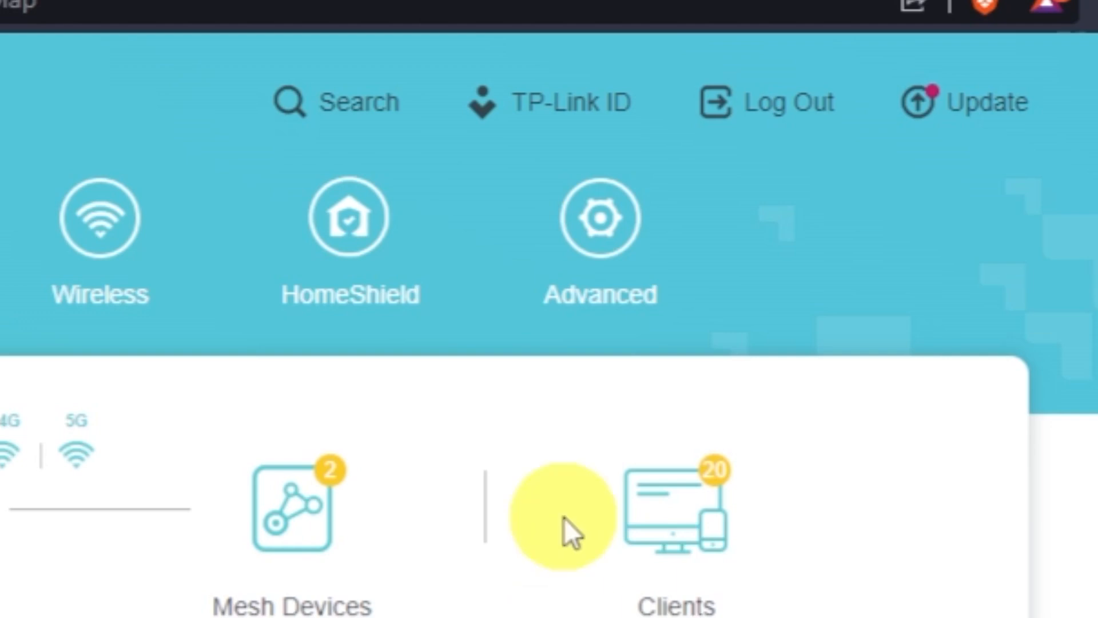
Reboot the router from Advanced > System > Reboot
{"action": "left_click", "coordinate": [579, 309]}
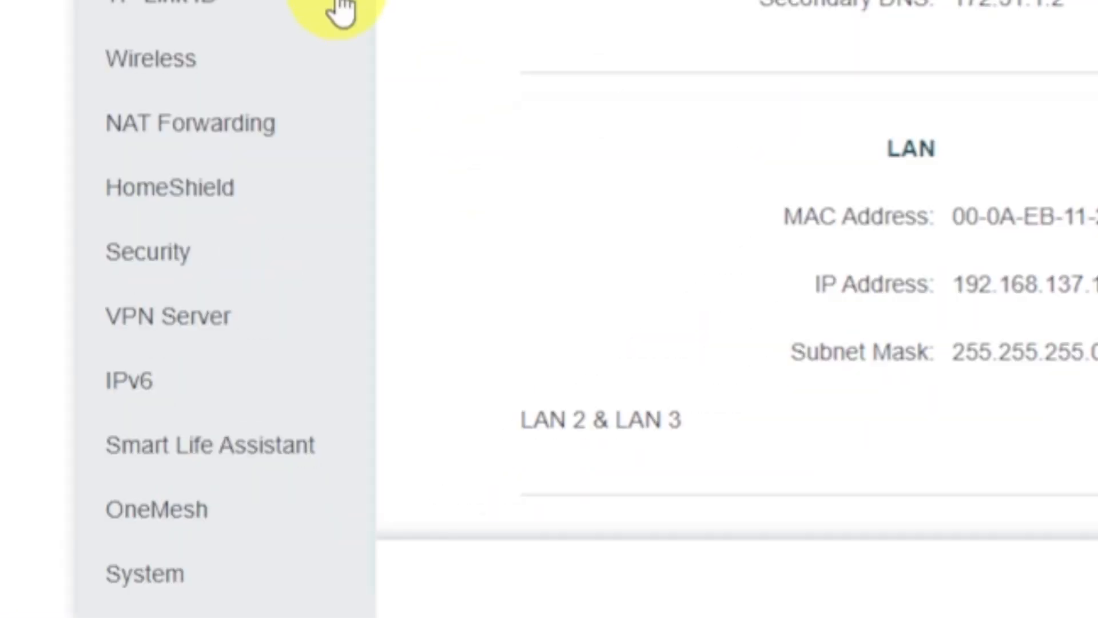
{"action": "scroll", "coordinate": [303, 57], "scroll_direction": "down", "scroll_amount": 1}
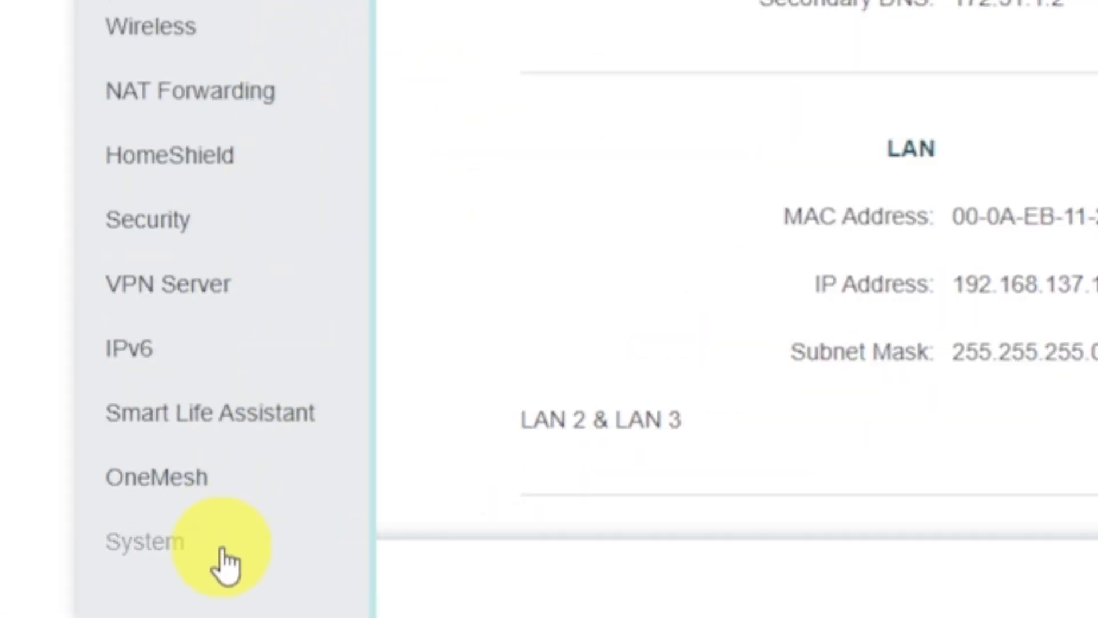
{"action": "left_click", "coordinate": [224, 552]}
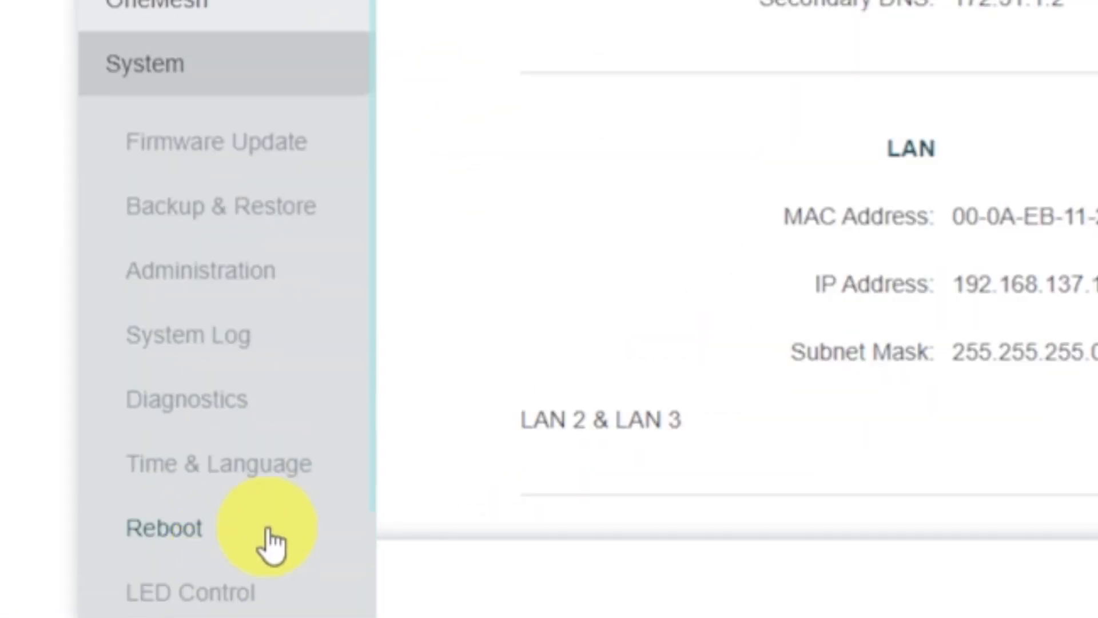
{"action": "left_click", "coordinate": [273, 542]}
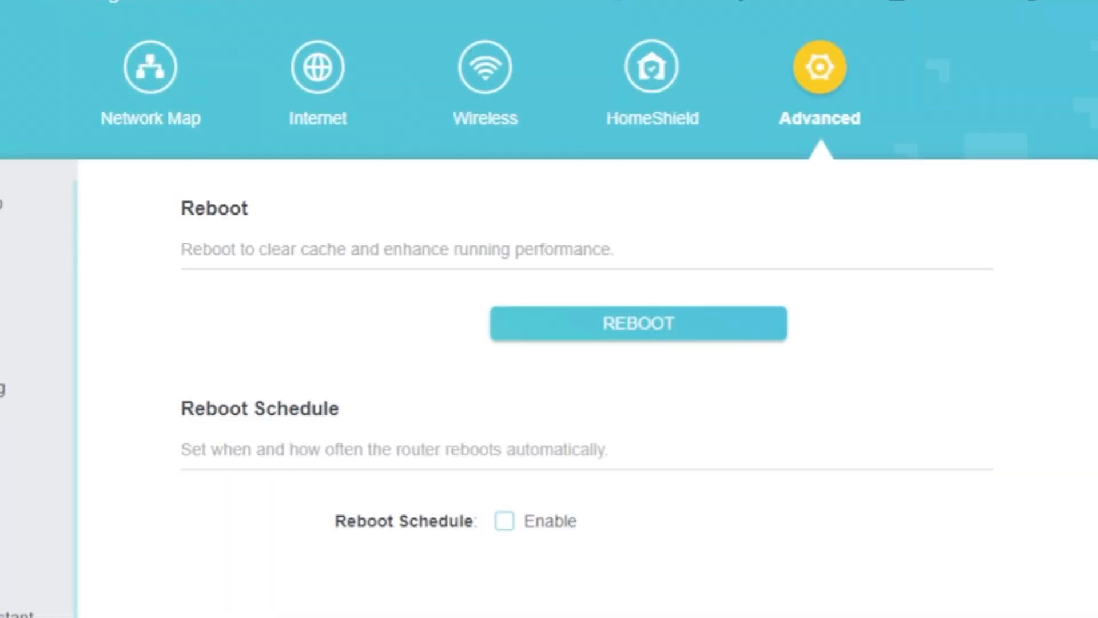
{"action": "left_click", "coordinate": [588, 341]}
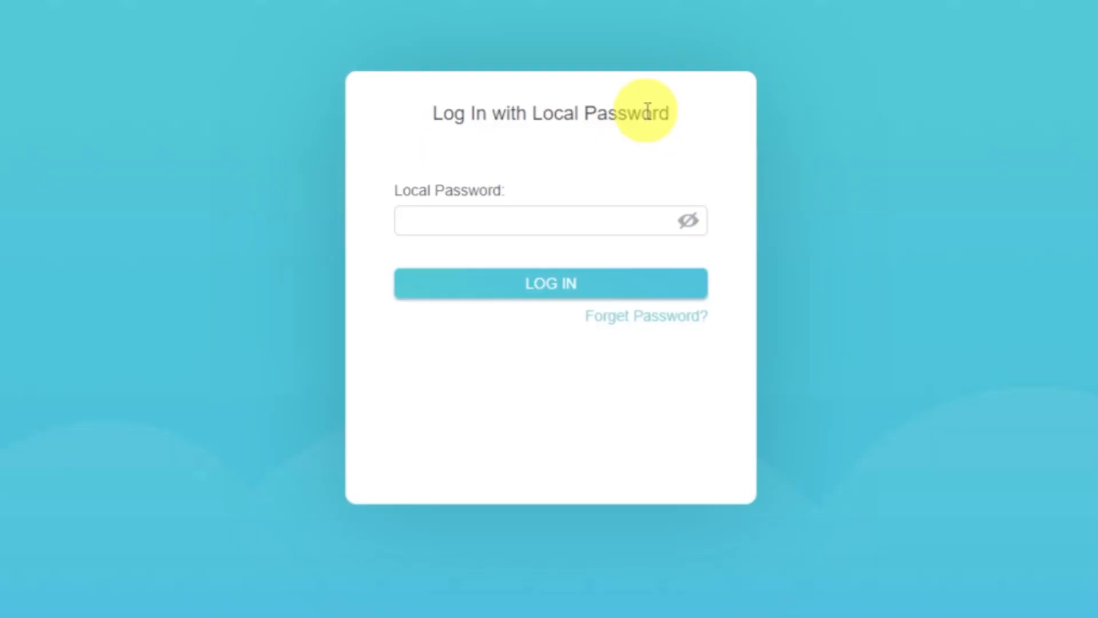
Log in to the router with the local password
{"action": "left_click", "coordinate": [603, 225]}
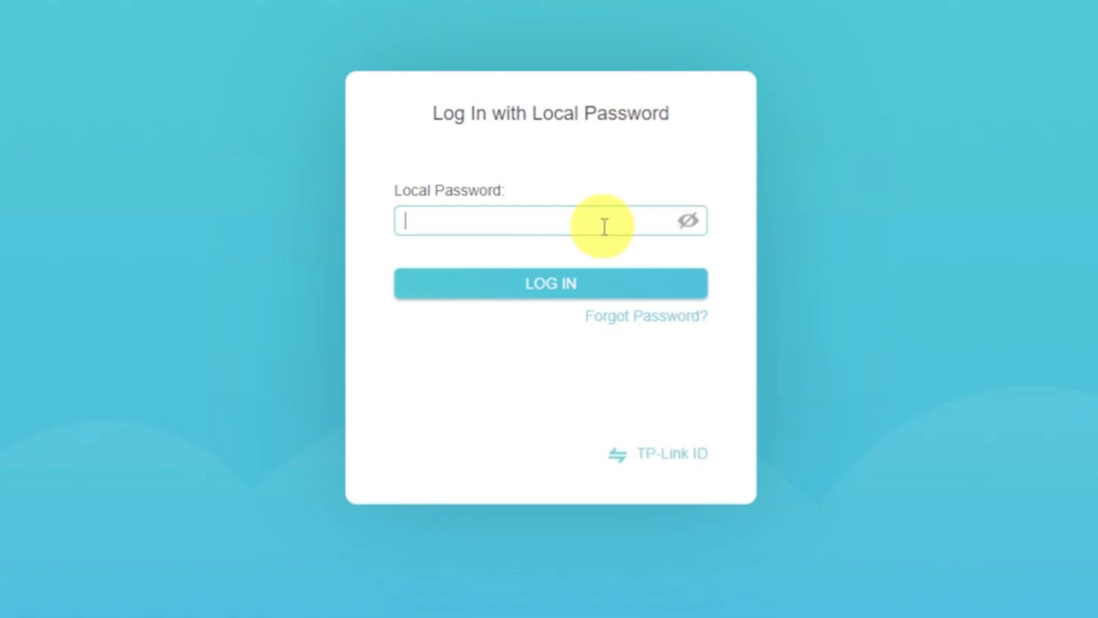
{"action": "type", "text": "admin1234"}
{"action": "left_click", "coordinate": [579, 282]}
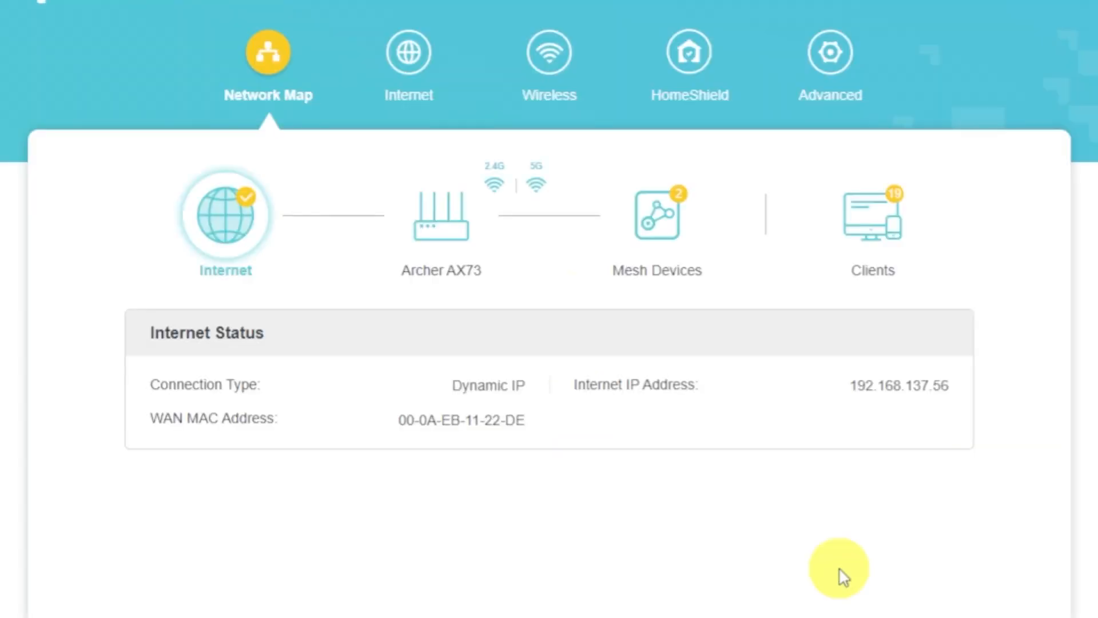
Set Router MAC Address on the Internet page to Clone Current Device MAC and save
{"action": "left_click", "coordinate": [426, 82]}
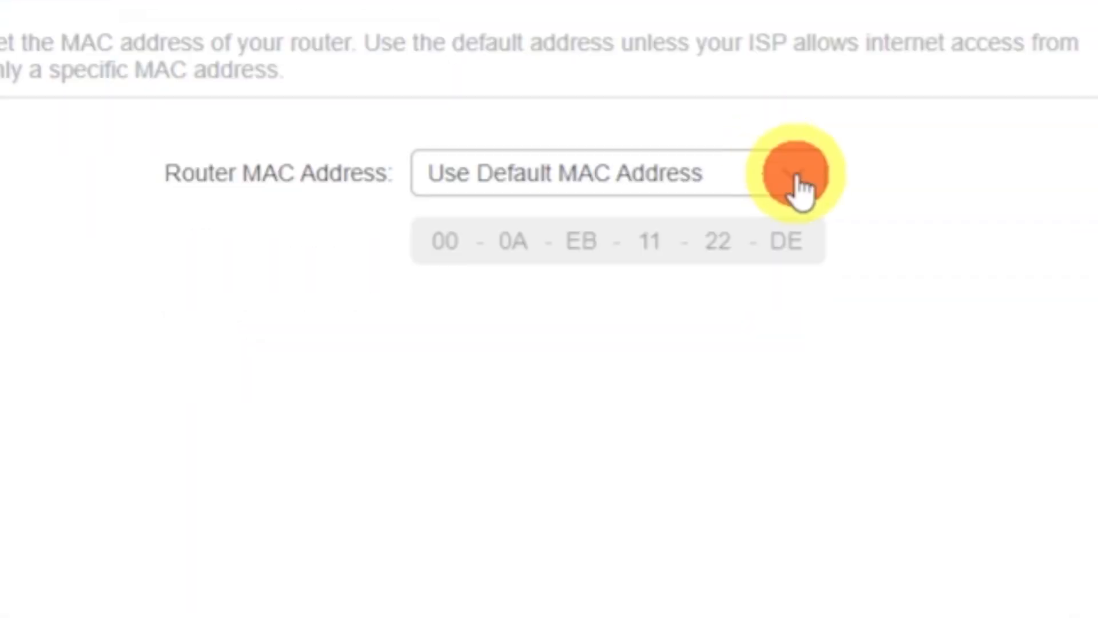
{"action": "left_click", "coordinate": [698, 479]}
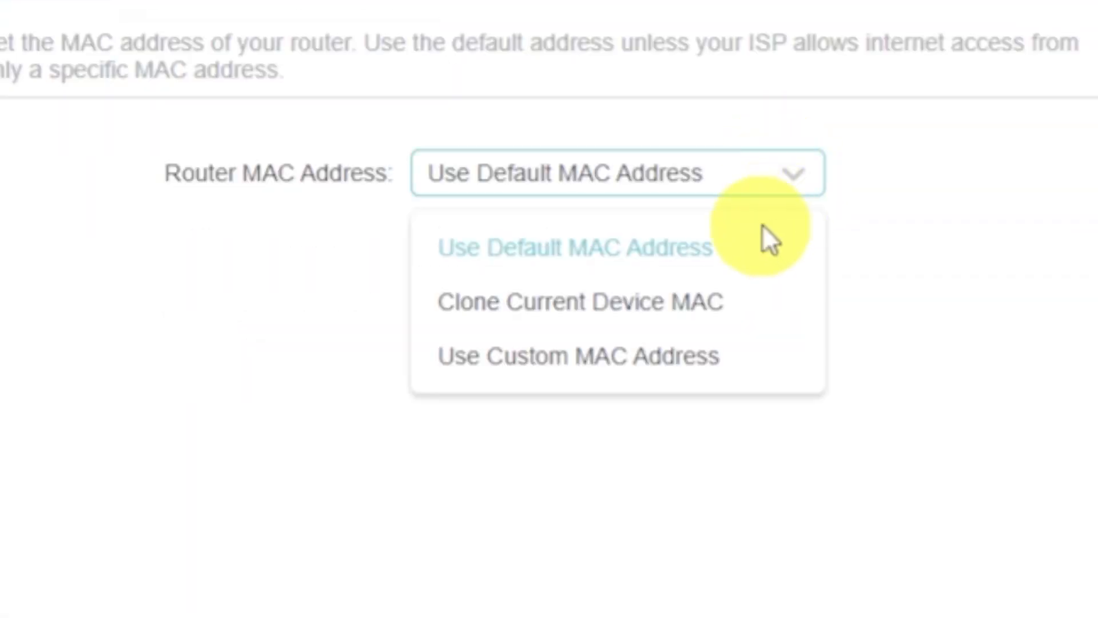
{"action": "left_click", "coordinate": [689, 301]}
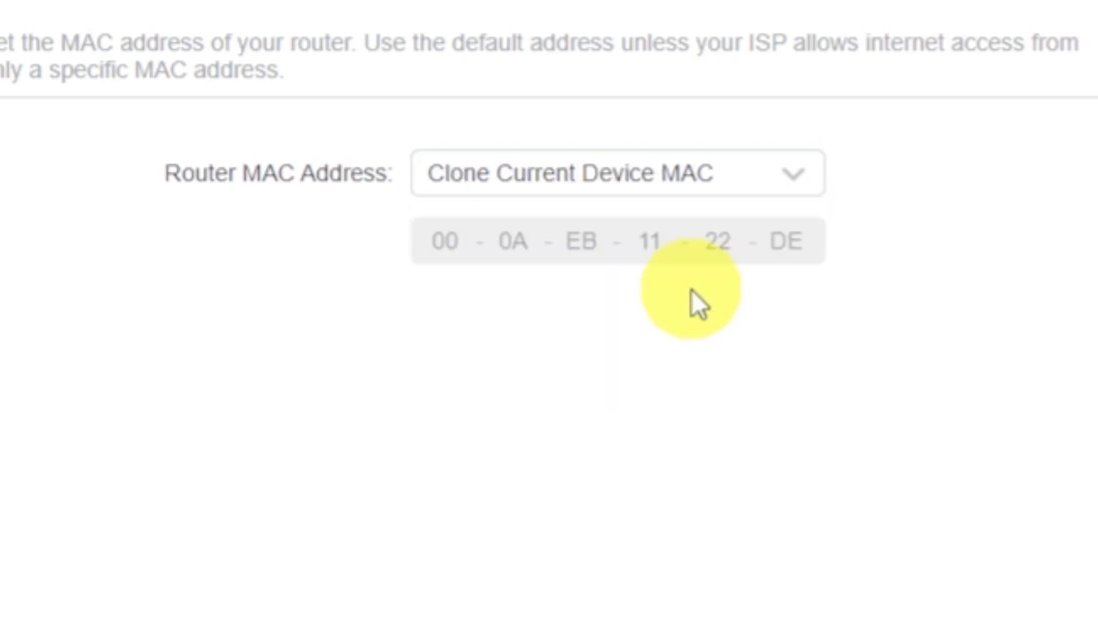
{"action": "left_click", "coordinate": [941, 590]}
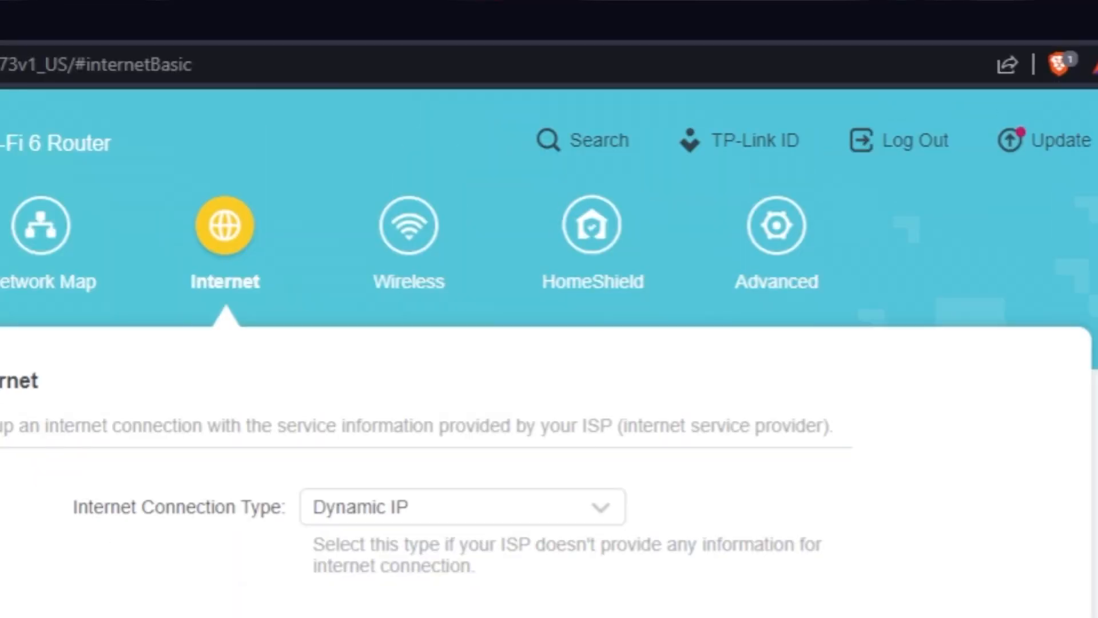
Reboot the router a second time via Advanced > System > Reboot to apply the cloned MAC
{"action": "left_click", "coordinate": [807, 243]}
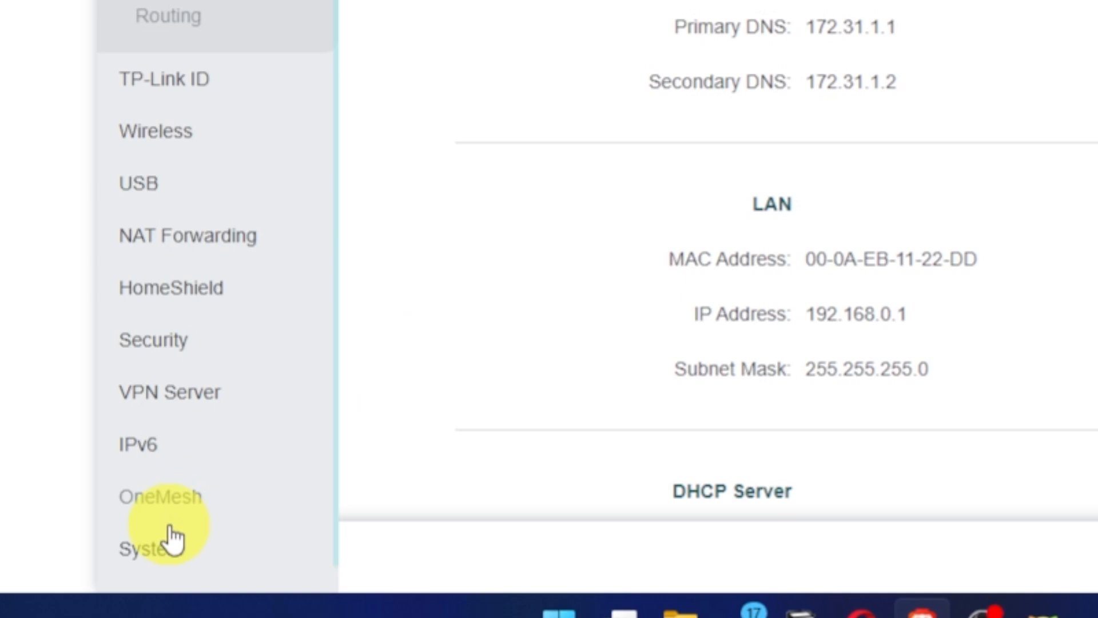
{"action": "left_click", "coordinate": [166, 550]}
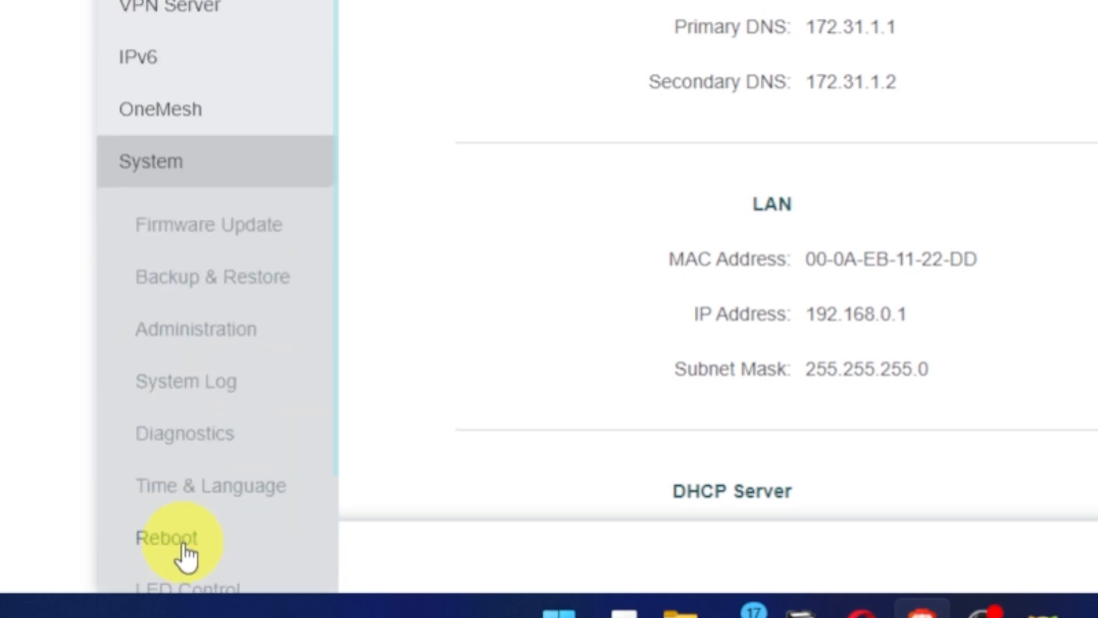
{"action": "left_click", "coordinate": [195, 544]}
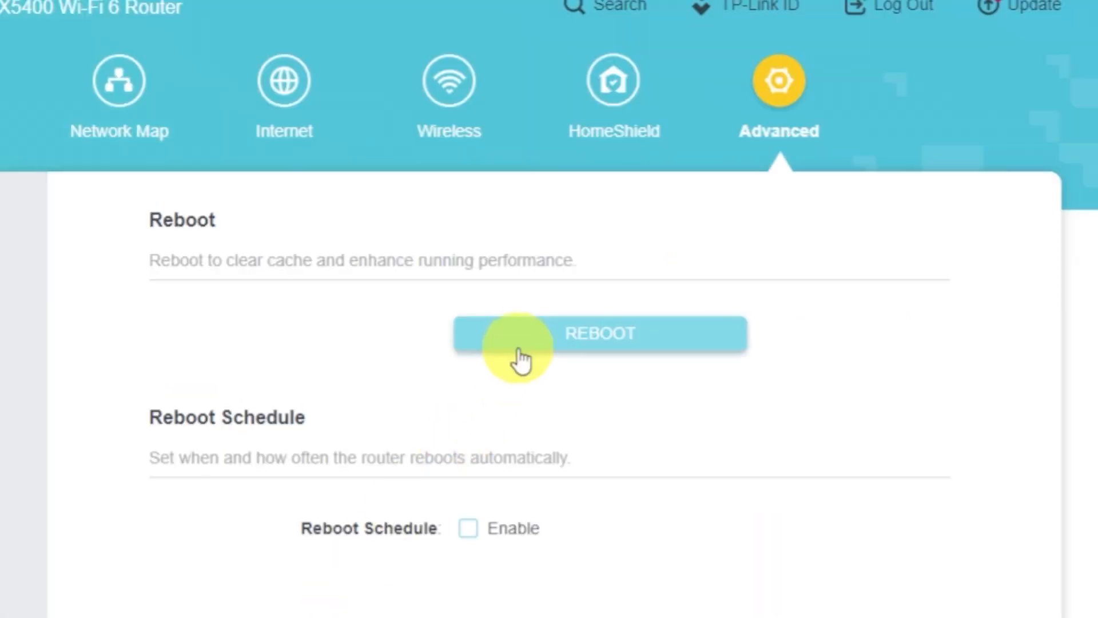
{"action": "left_click", "coordinate": [518, 350]}
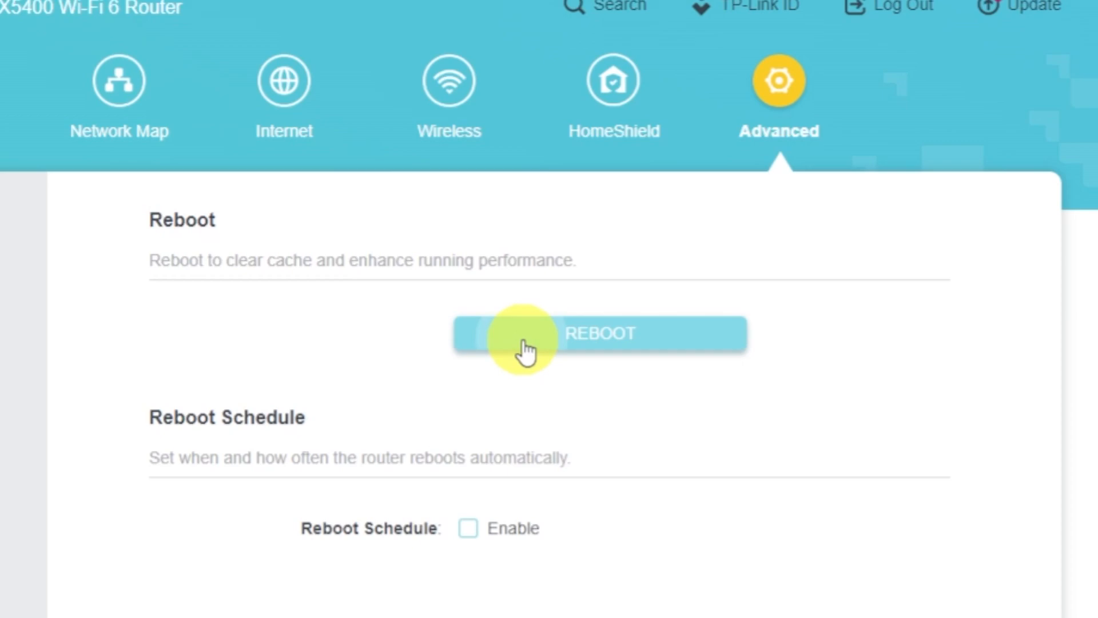